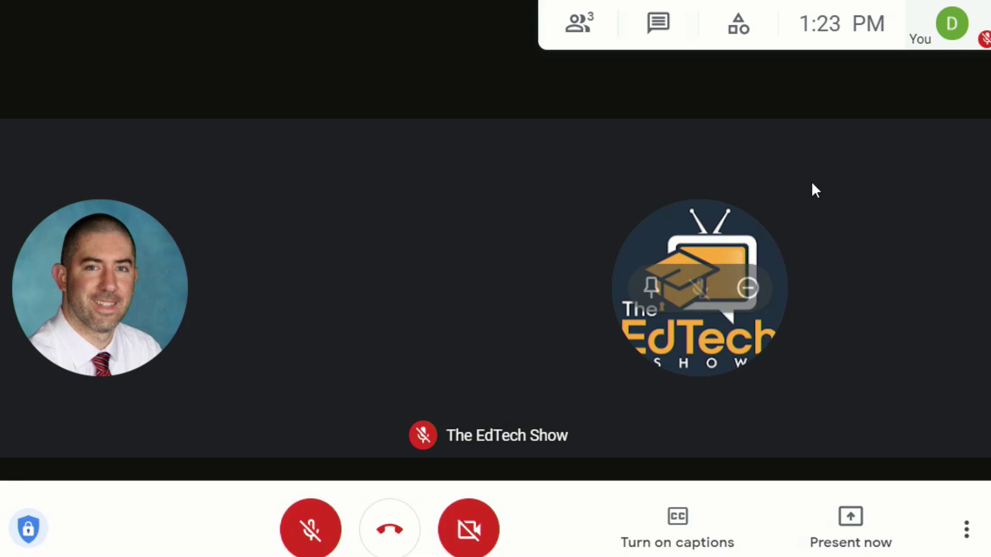
Start a new poll in the meeting with the question "Are you excited for live polls".
click(739, 30)
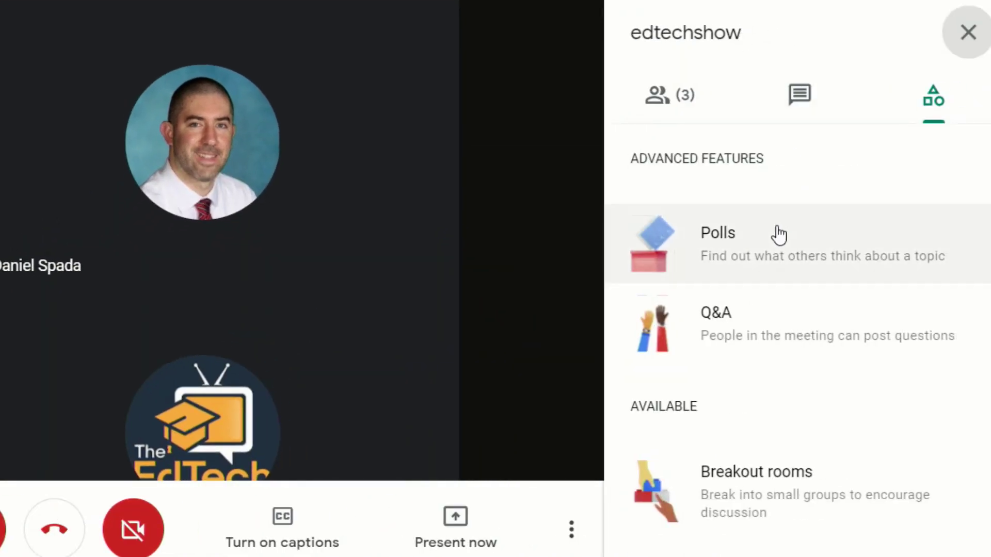
click(778, 235)
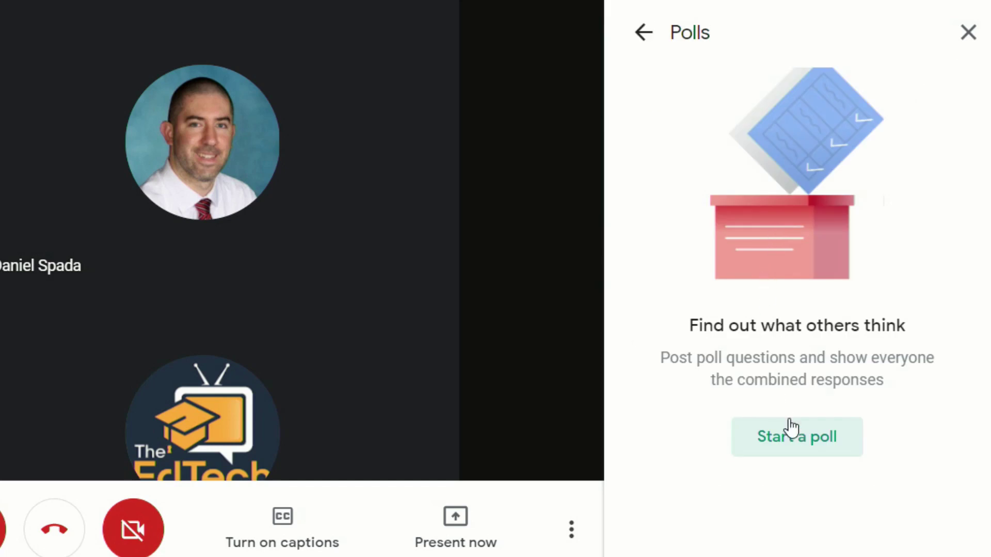
click(796, 448)
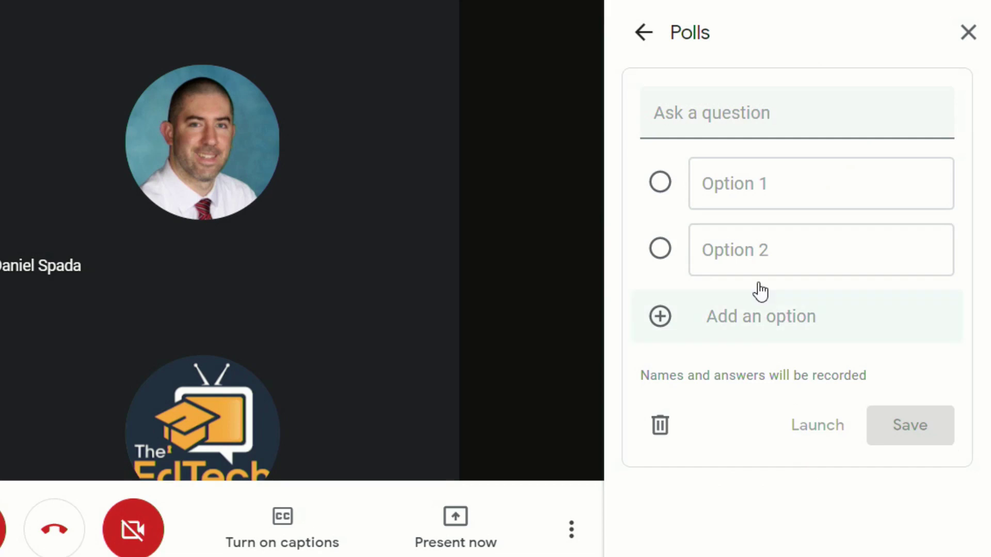
click(711, 112)
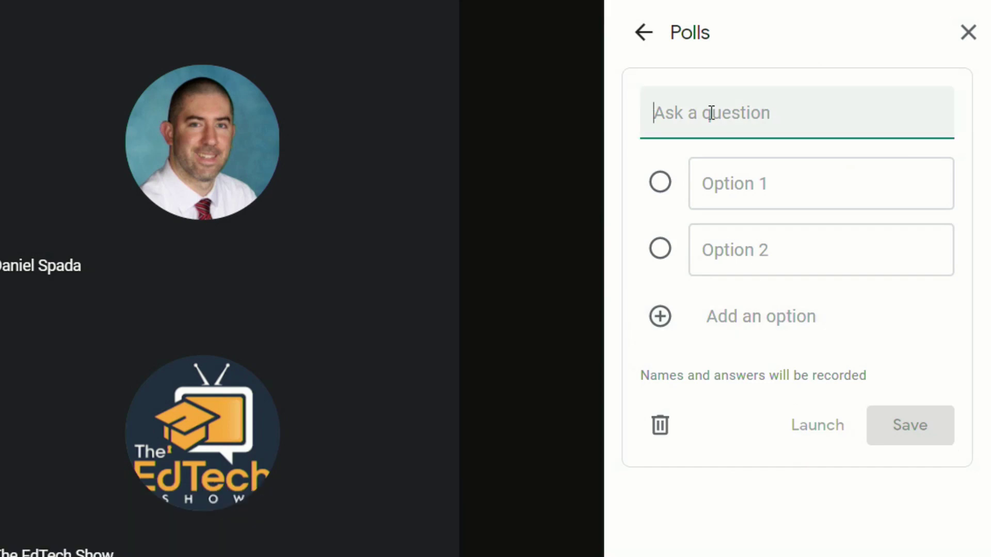
text(A)
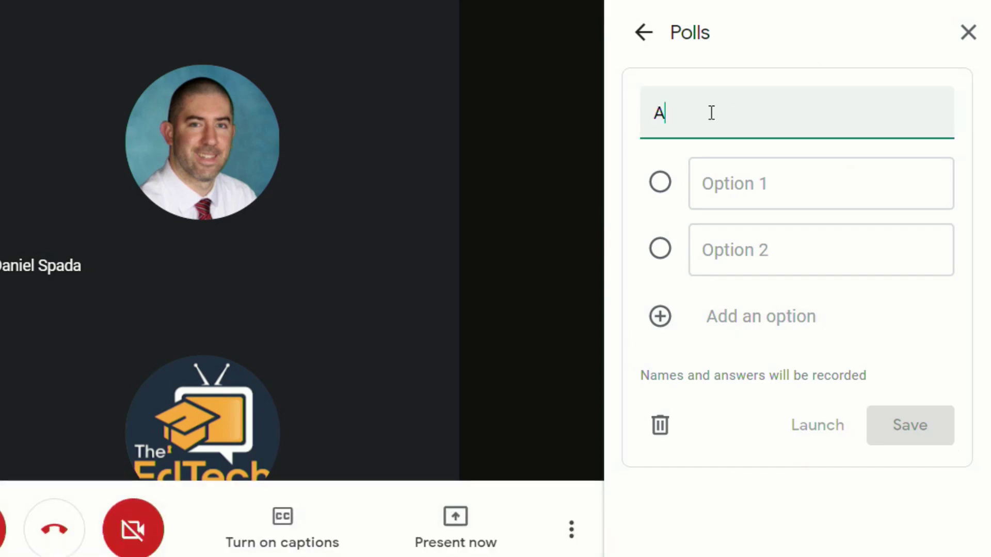
text(re you excite)
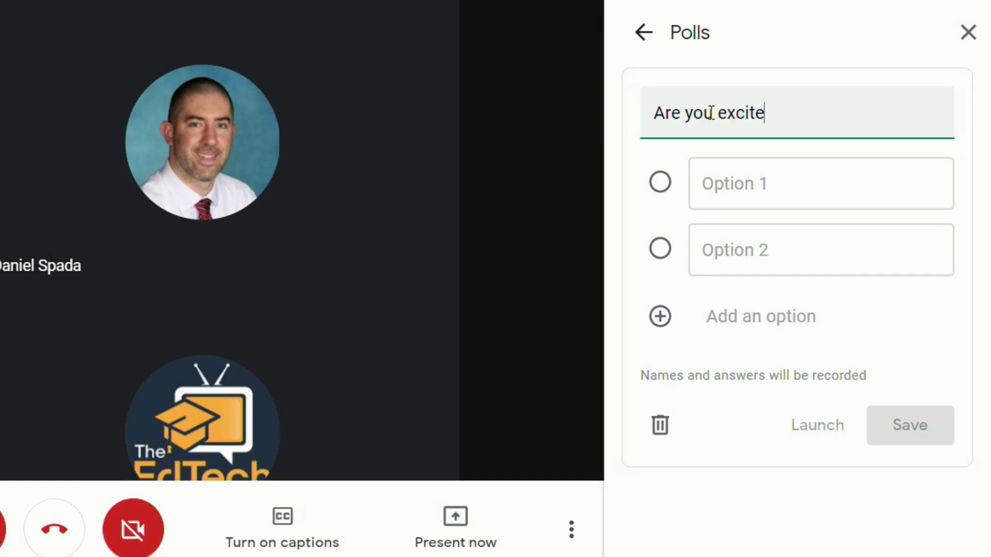
text(d for live polls)
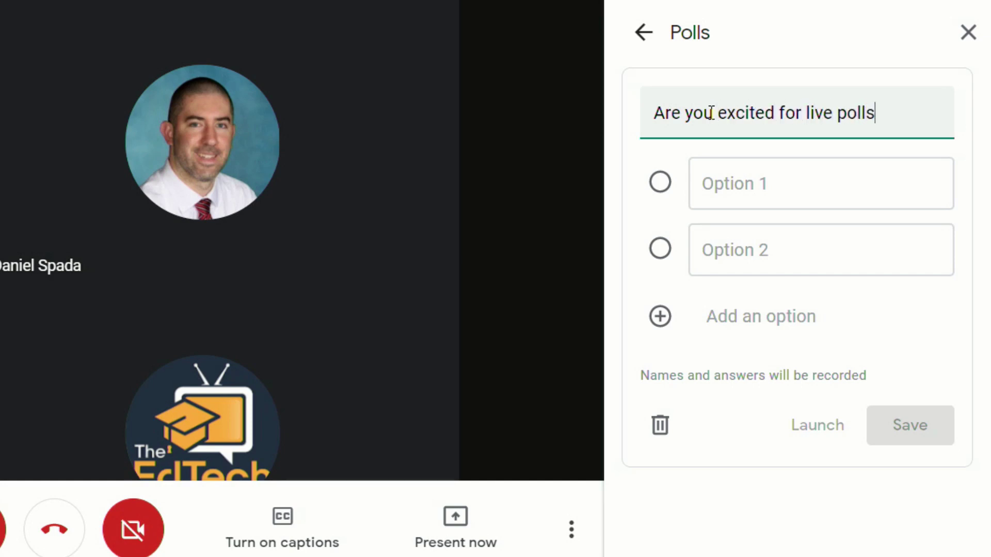
Give the poll the answer options "Yes", "No" and "I'm not sure", and save it.
key(Tab)
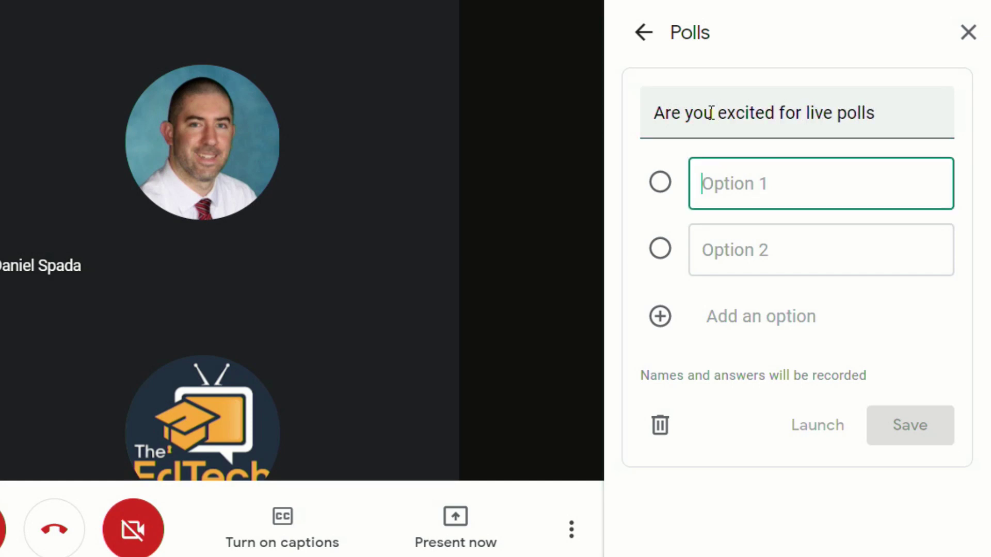
text(Yes)
key(Tab)
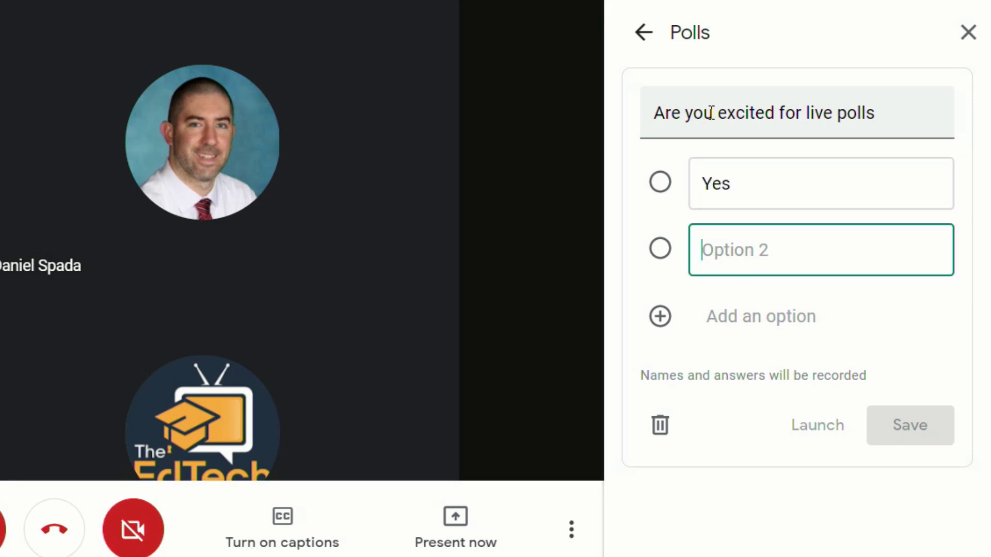
text(No)
key(Tab)
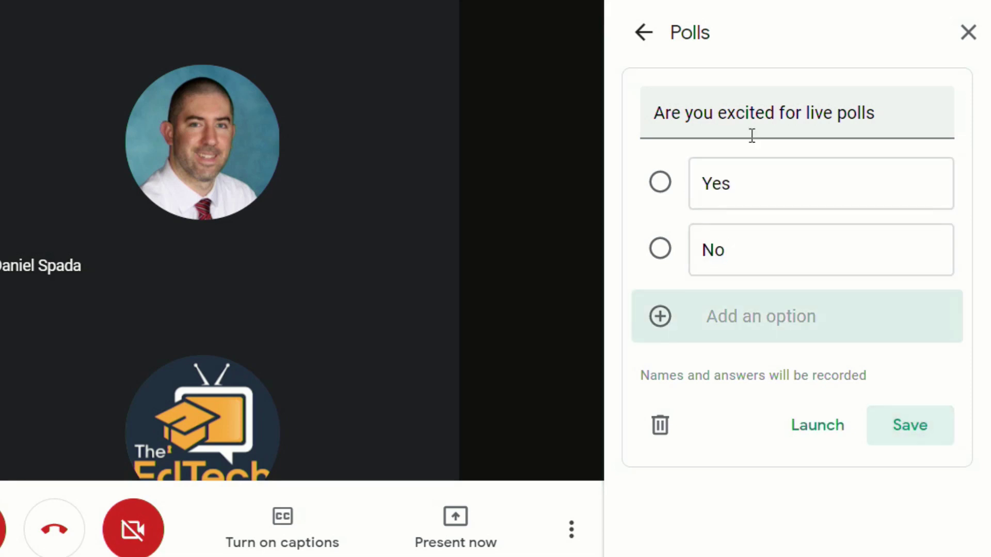
click(667, 325)
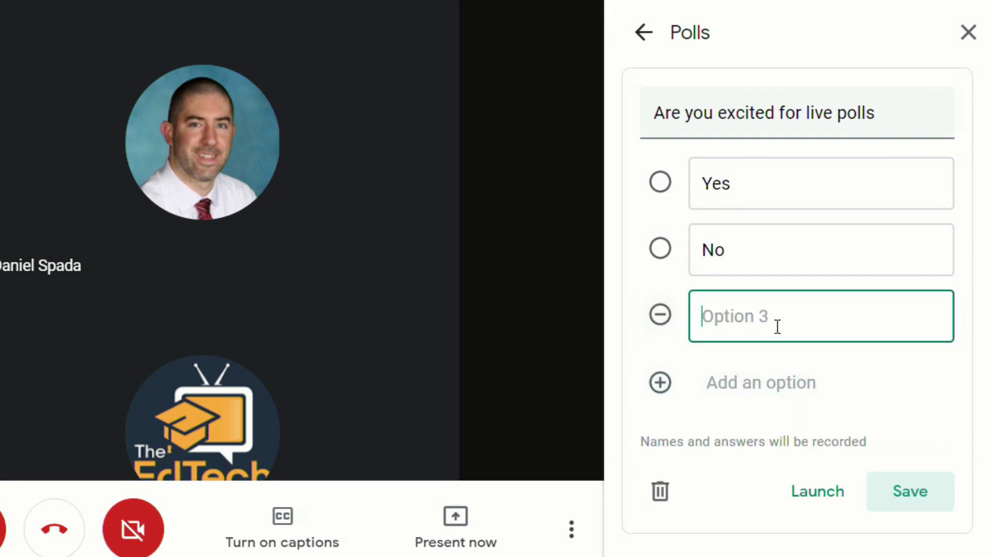
text(I)
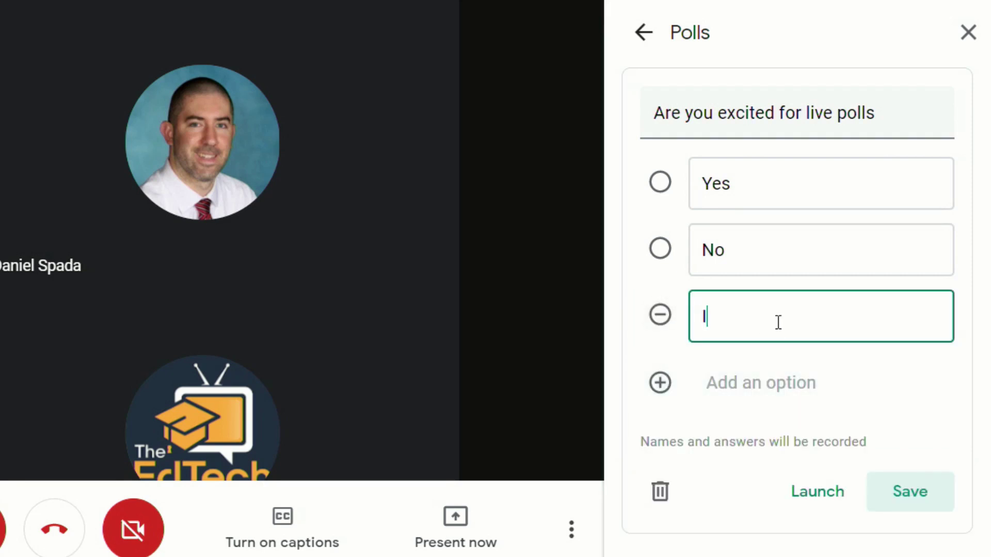
text('m not sure)
click(912, 490)
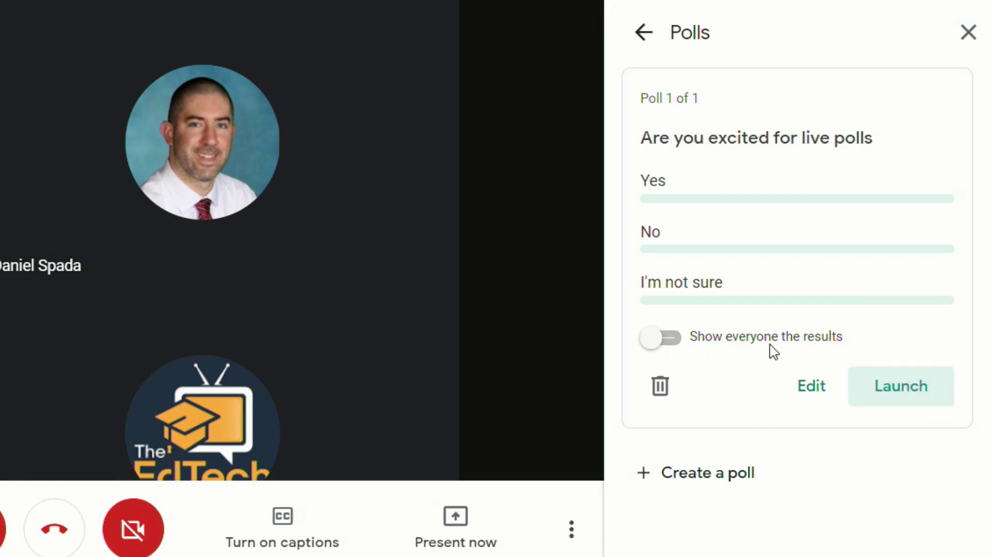
Turn on showing everyone the results for the saved poll and launch it.
click(672, 343)
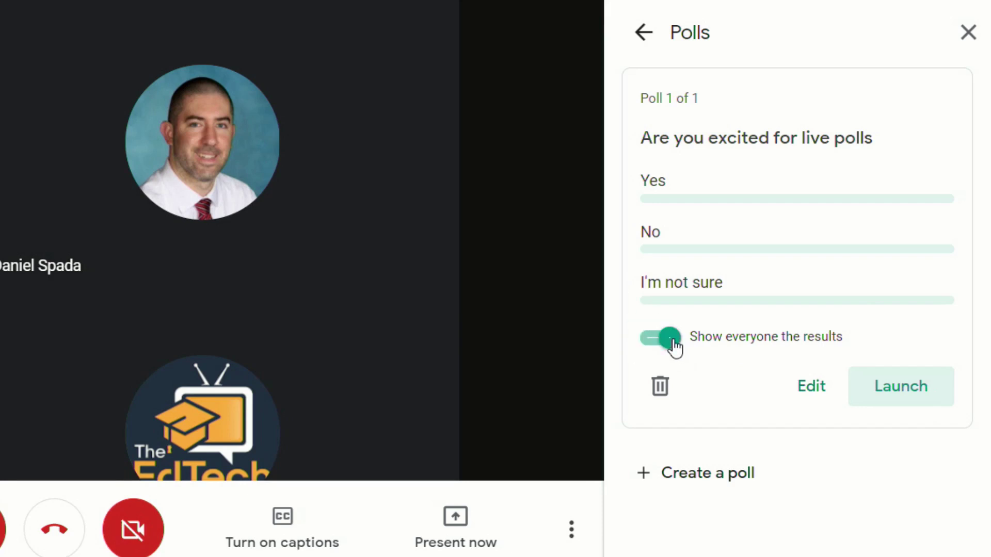
click(898, 395)
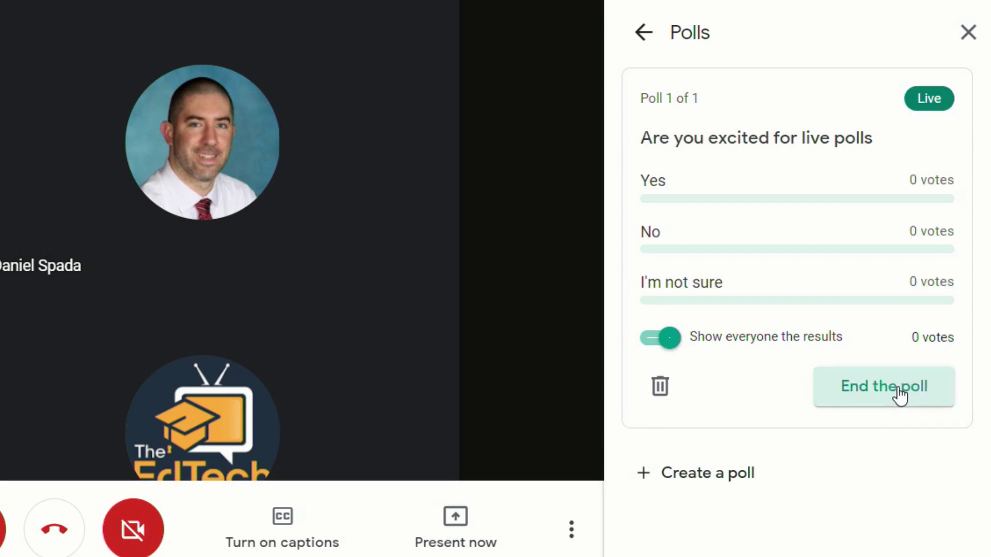
click(710, 473)
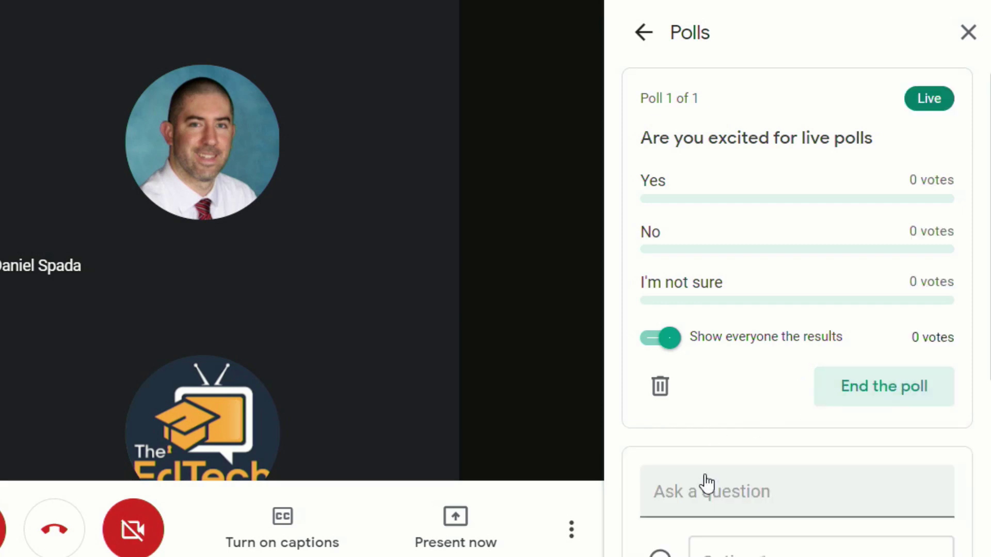
scroll(741, 482, down, 5)
scroll(741, 480, up, 5)
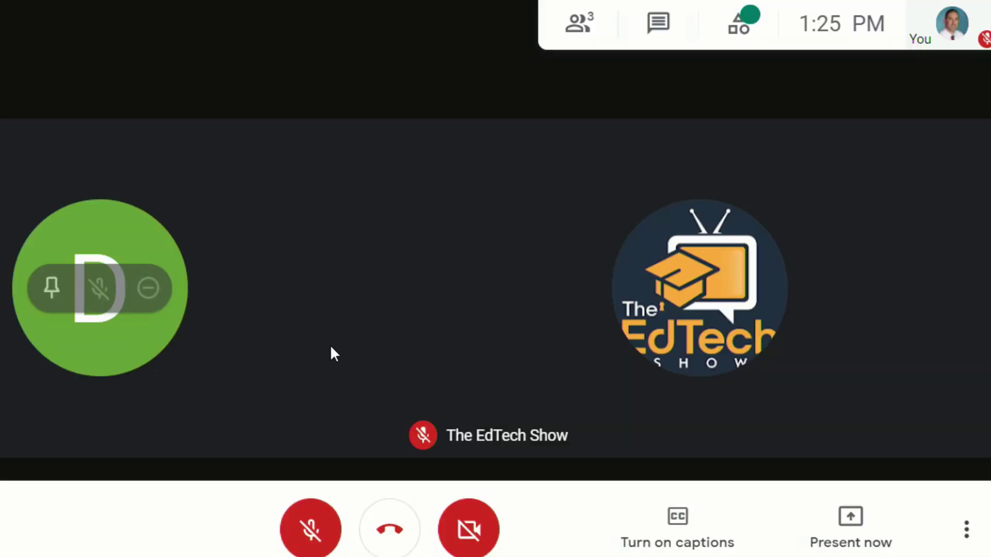
From the participant's meeting window, open the live poll and vote "Yes".
click(738, 31)
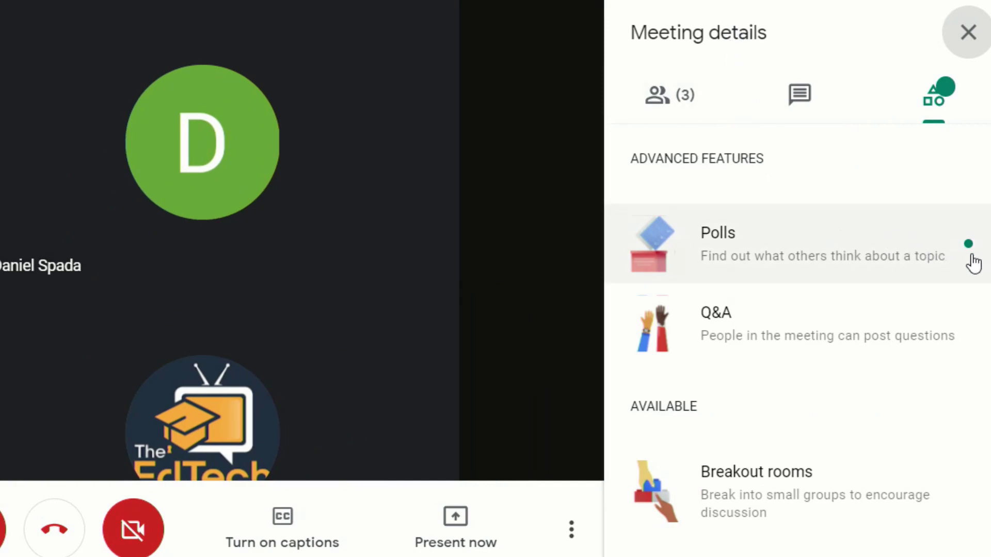
click(896, 251)
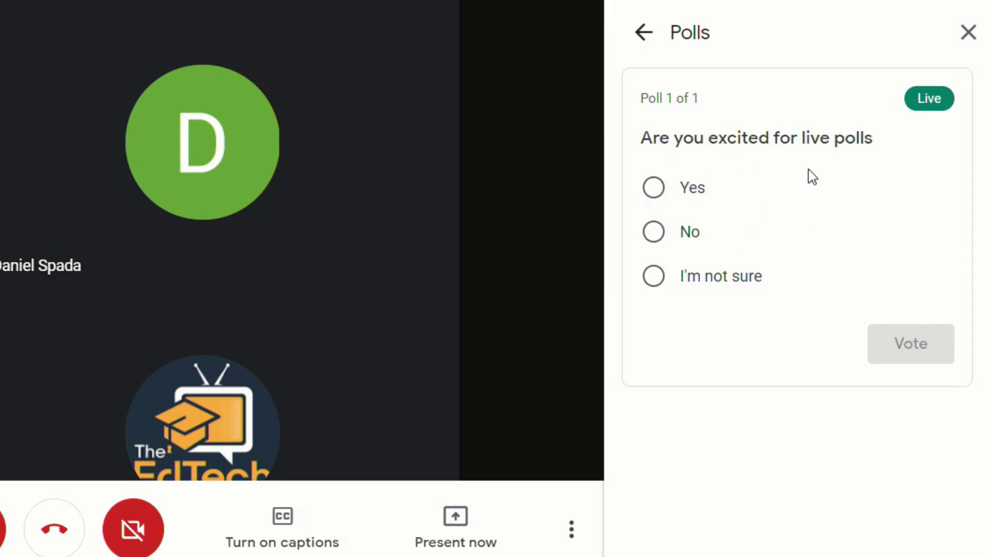
click(653, 187)
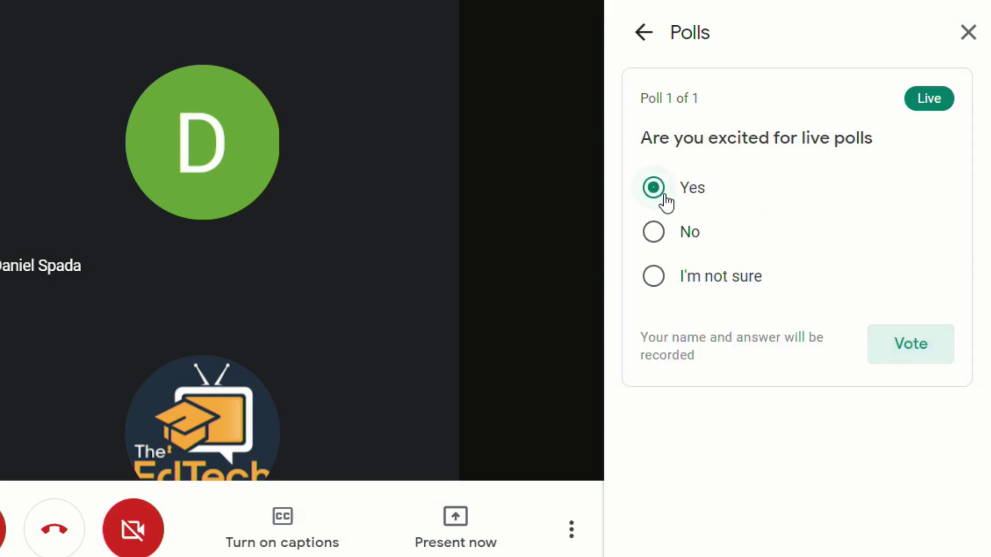
click(914, 345)
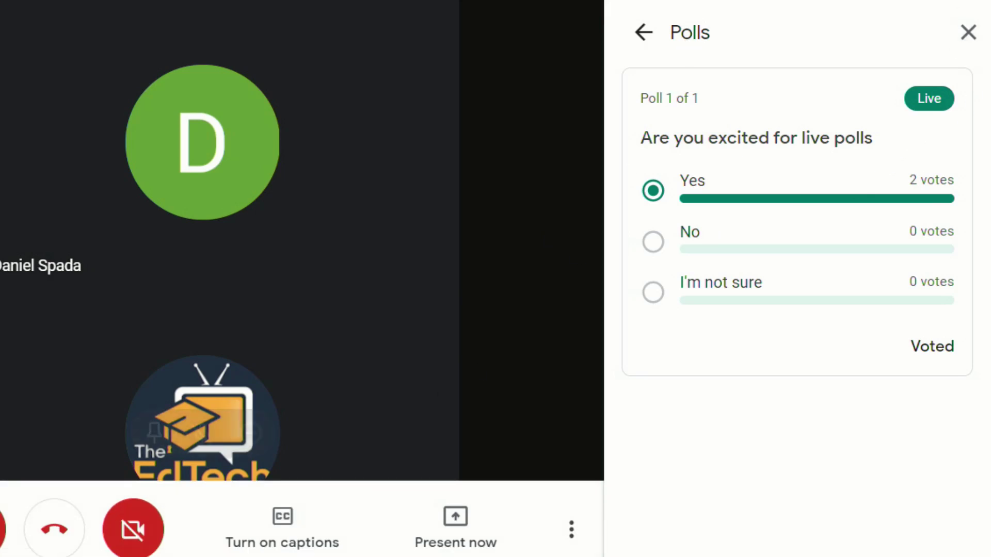
Switch back to the host's meeting window and end the live poll.
click(195, 555)
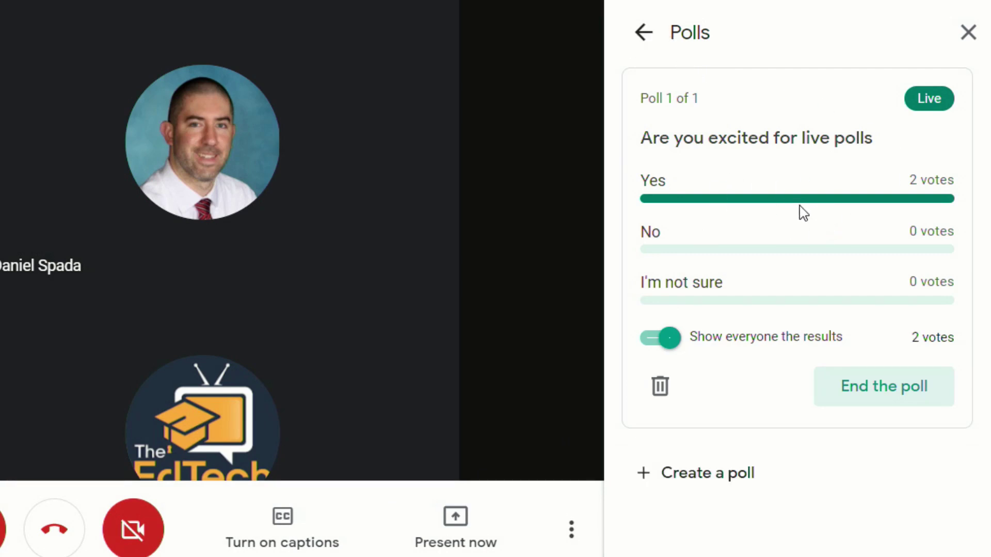
click(897, 392)
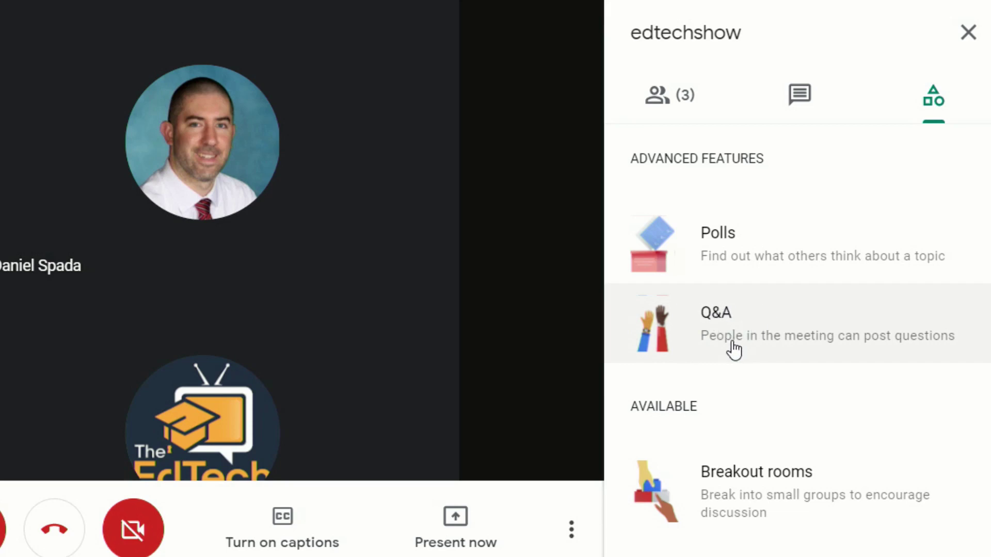
Turn on Q&A for the meeting so that others can ask questions.
click(790, 320)
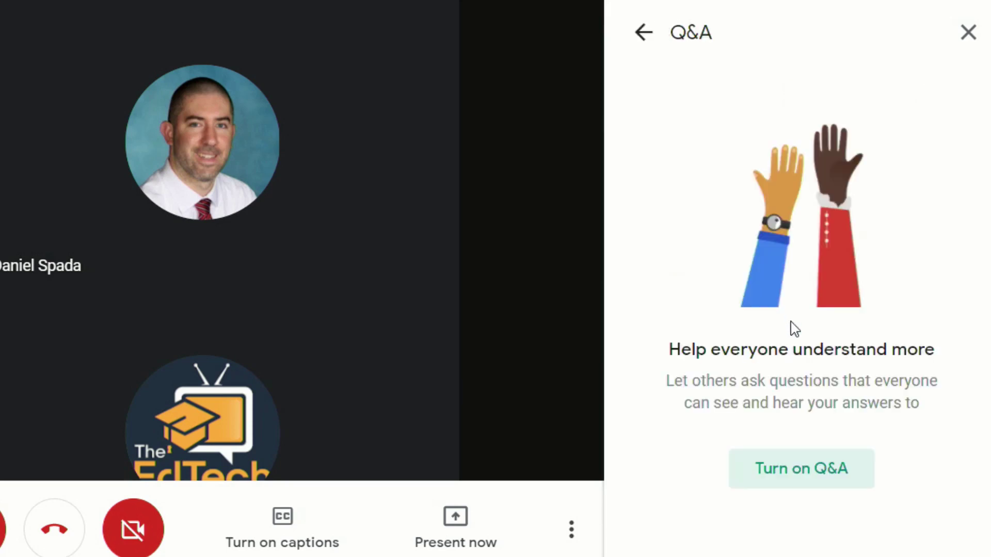
click(814, 474)
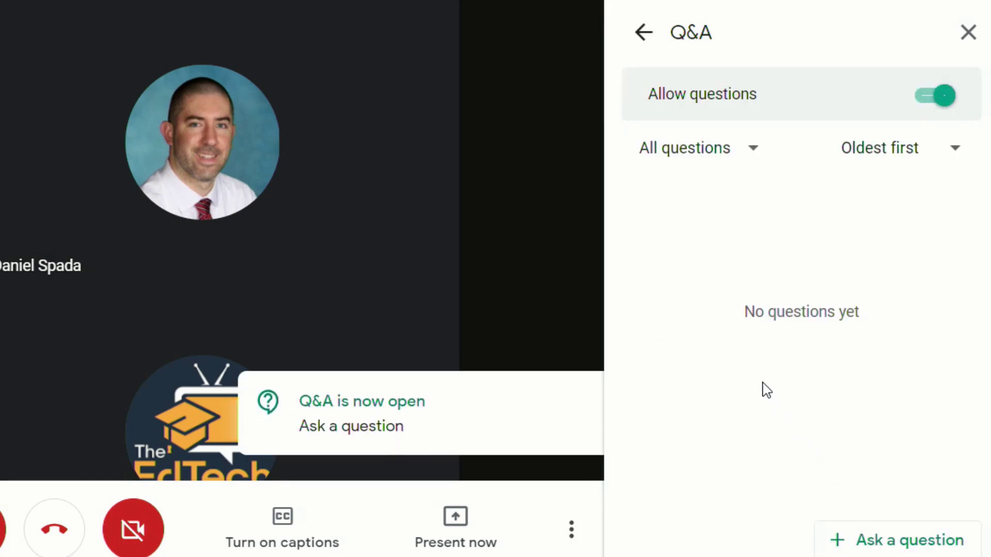
Post the question "Are you excited for Q&A?" in the meeting's Q&A and upvote it.
click(894, 542)
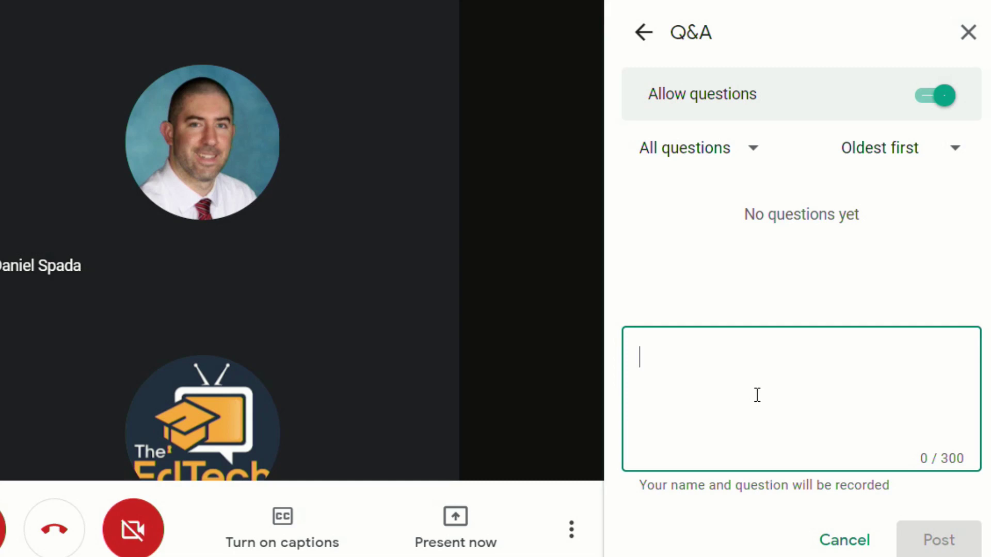
text(Are you e)
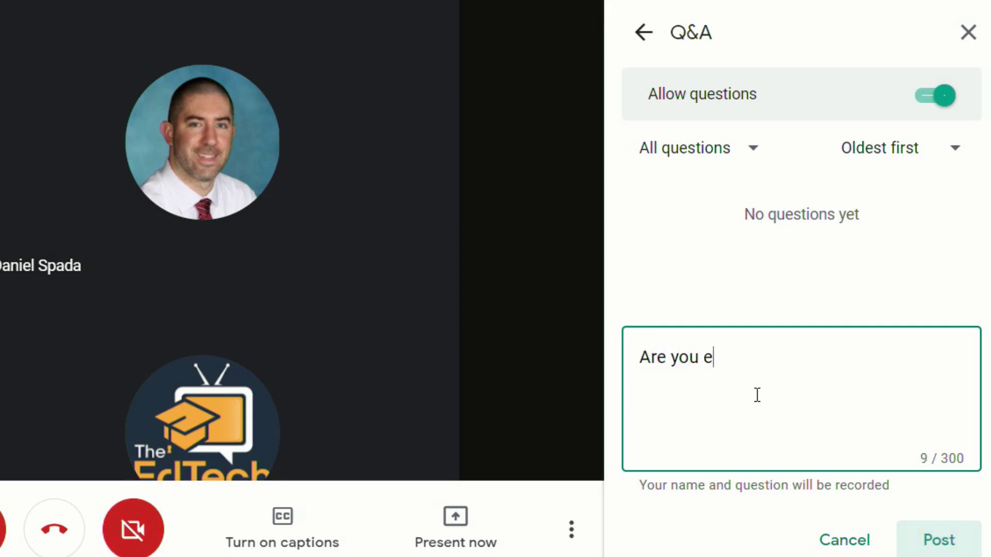
text(xcited for)
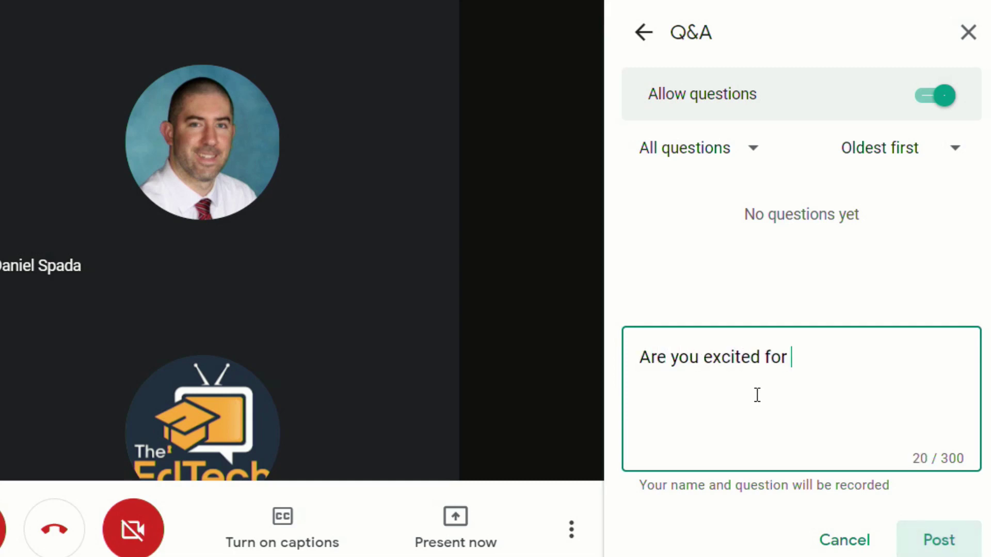
text( Q&A?)
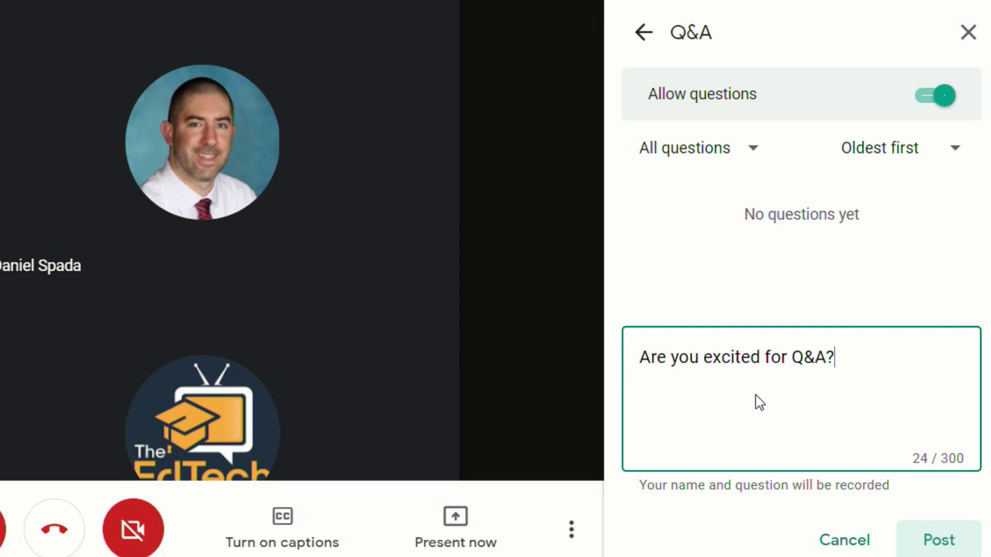
key(Return)
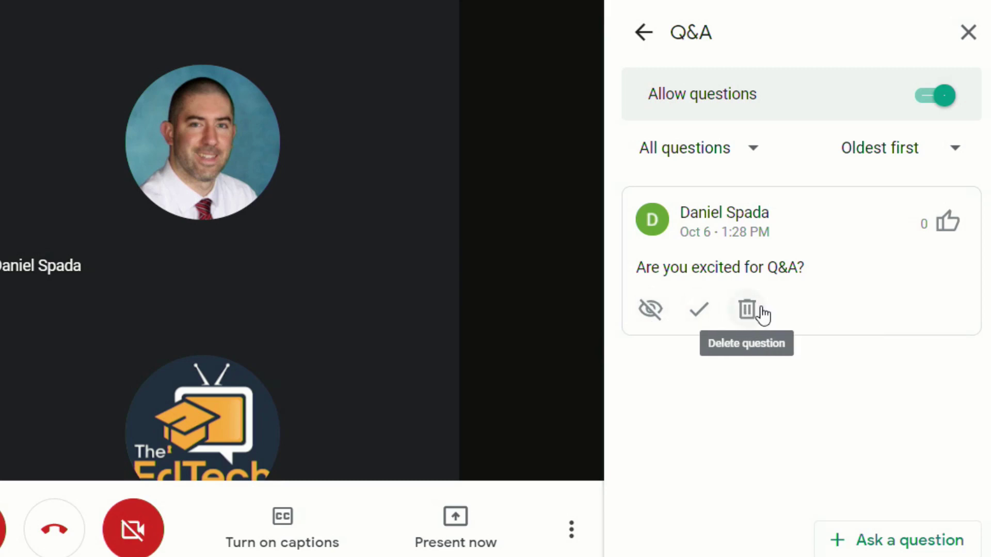
click(953, 226)
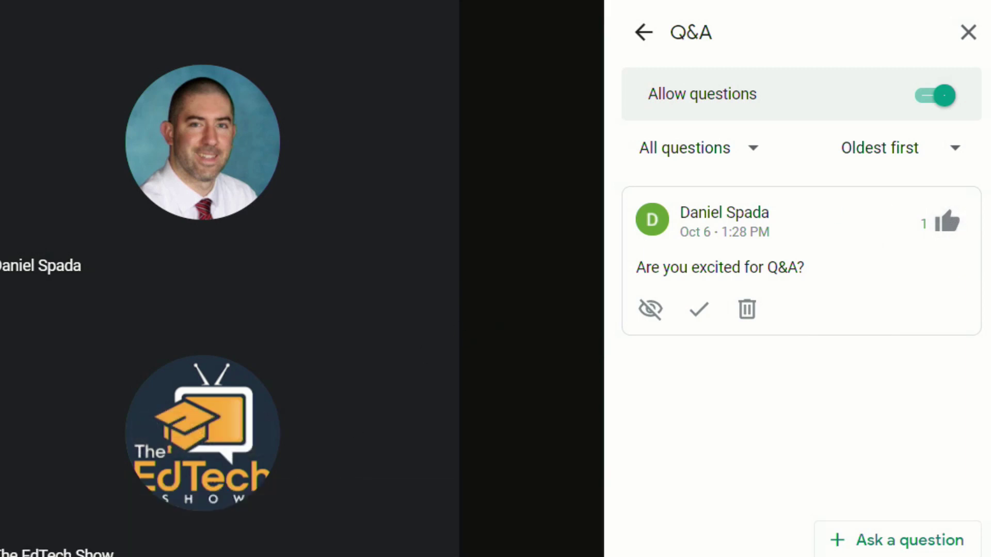
Switch to the participant's meeting window and open the meeting's Q&A.
click(336, 537)
click(644, 32)
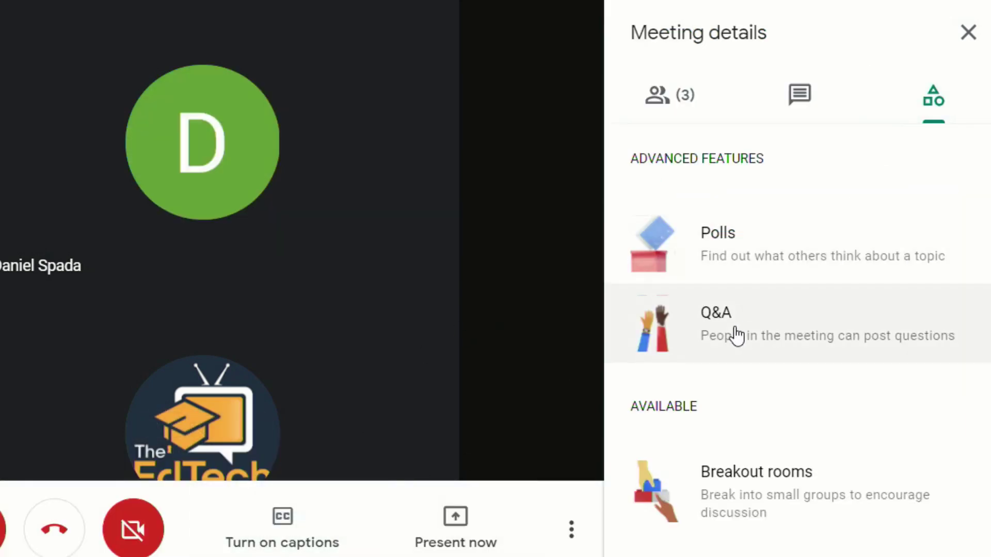
click(732, 330)
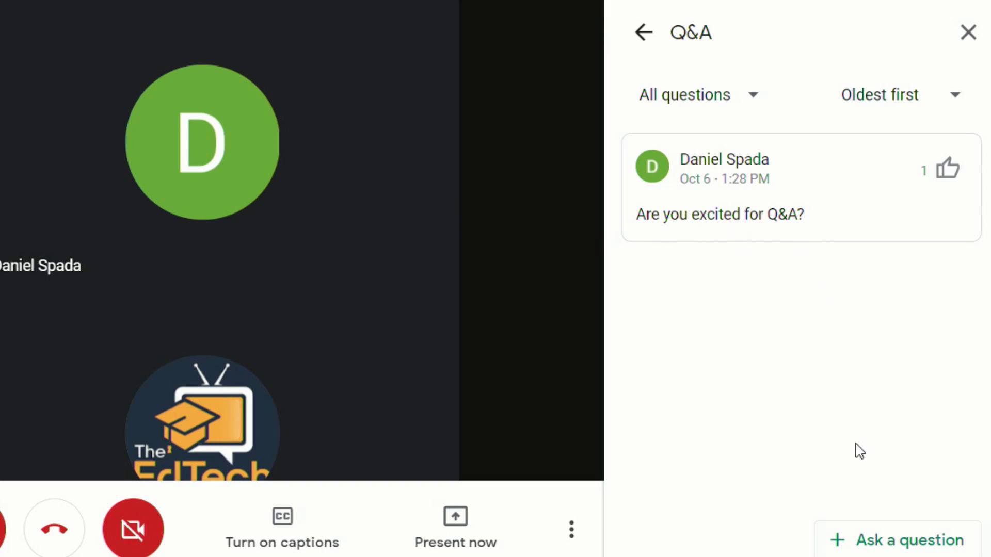
Post the question "Can anyone use this functionality?" as the participant and upvote both questions in the Q&A.
click(900, 537)
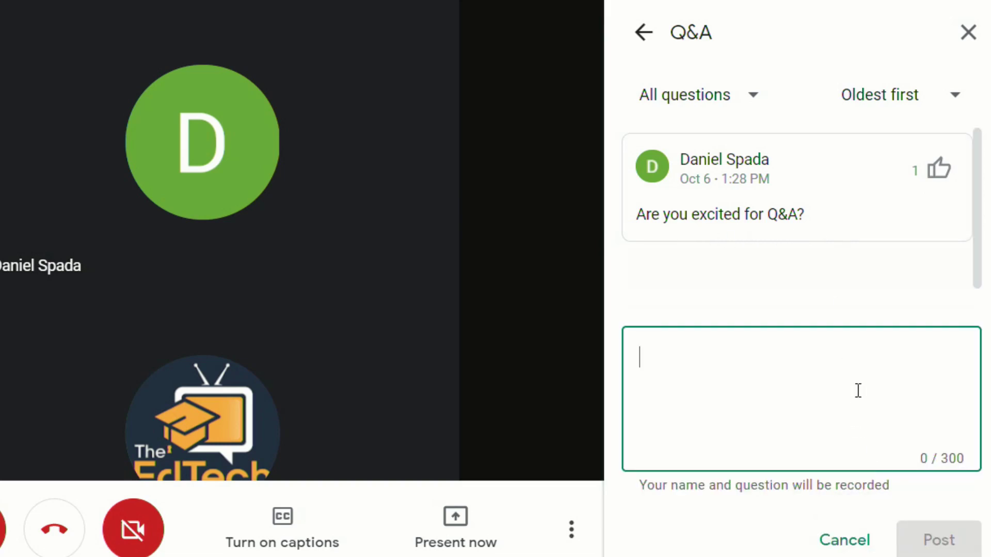
text(Can anyone use this functionality?)
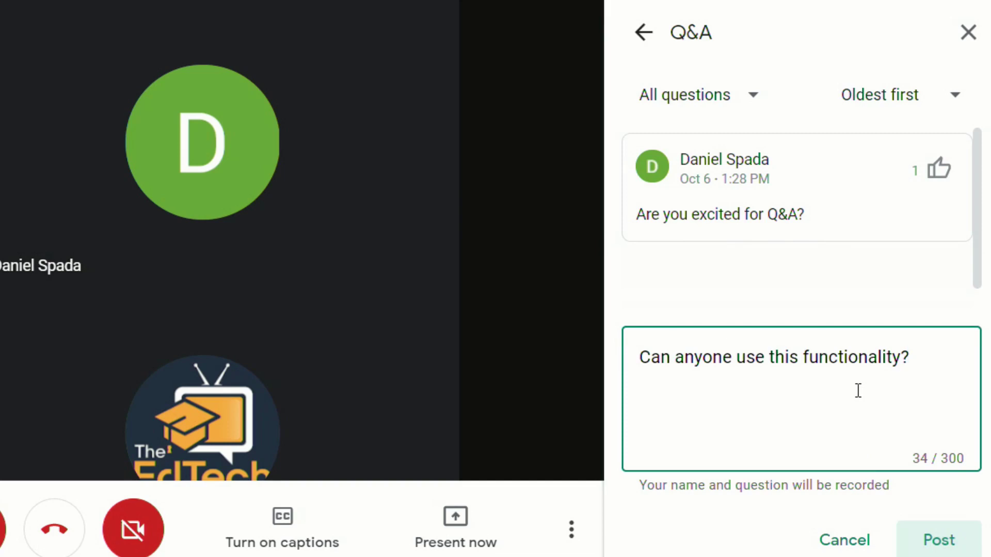
click(945, 551)
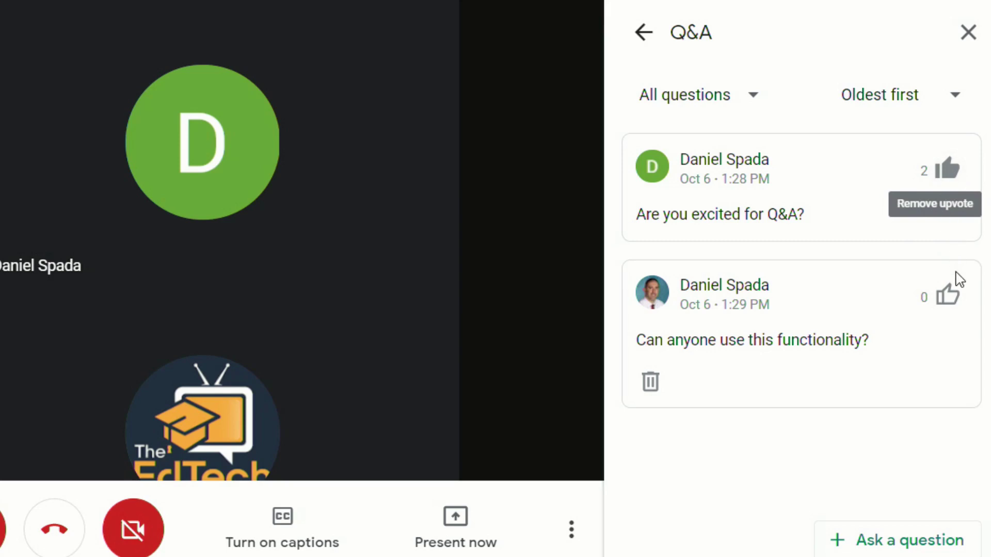
click(947, 295)
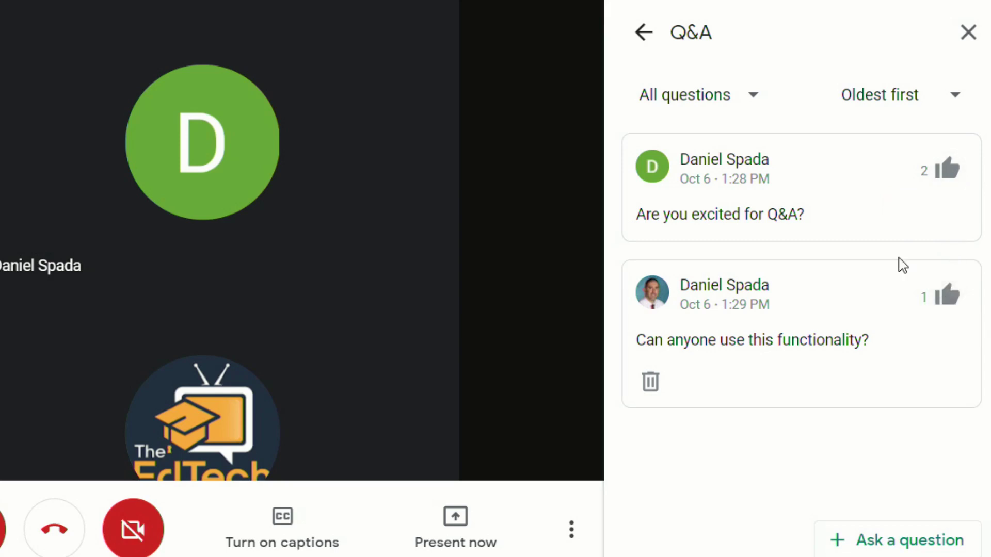
Switch back to the host's meeting window, hide the question "Can anyone use this functionality?" and unhide it again.
click(203, 540)
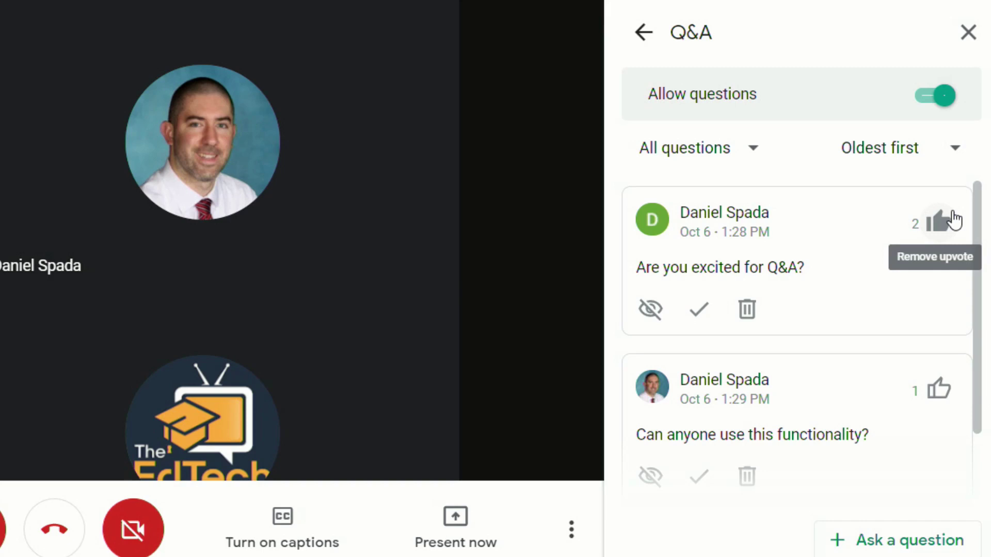
scroll(691, 439, down, 2)
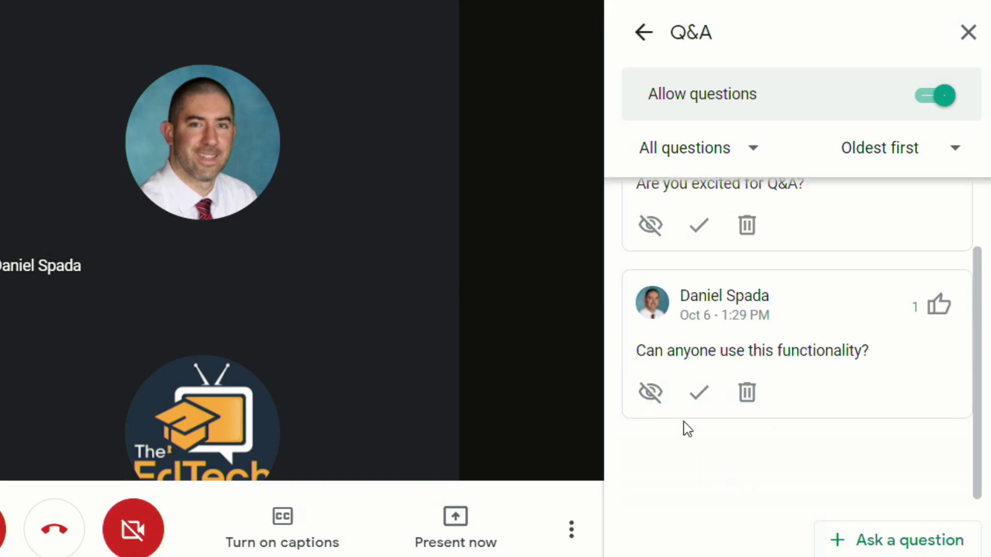
click(651, 392)
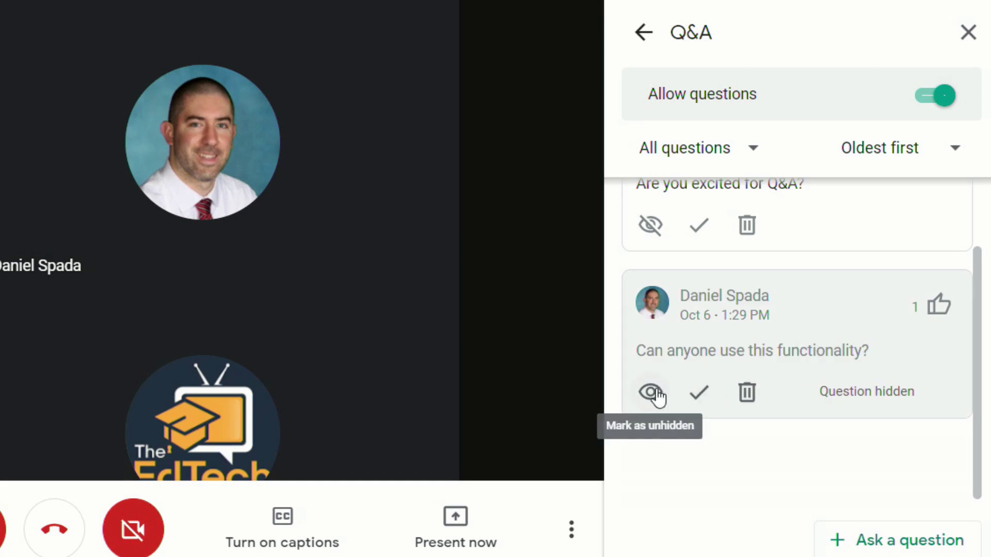
click(656, 396)
Mark the question "Can anyone use this functionality?" as answered and remove it from the Q&A.
click(701, 397)
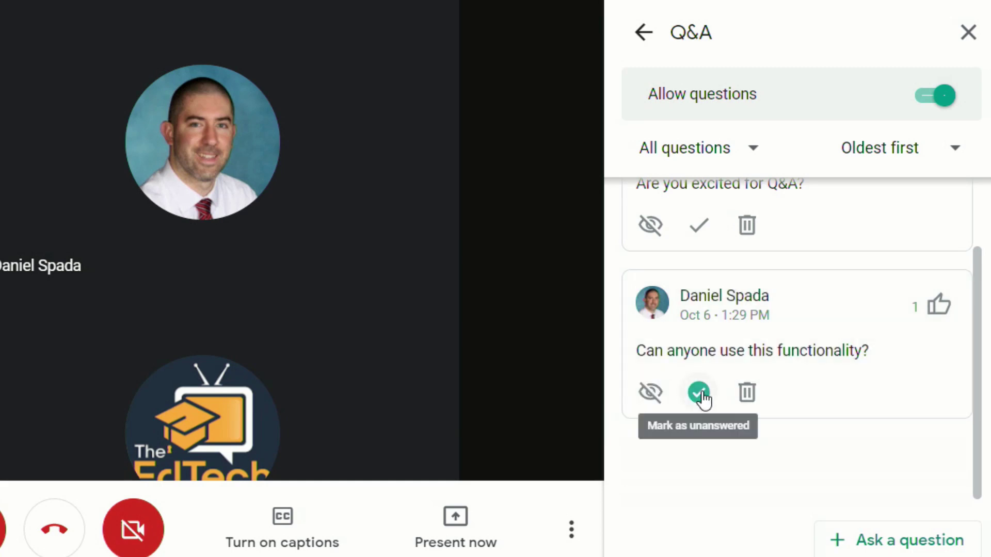
click(748, 393)
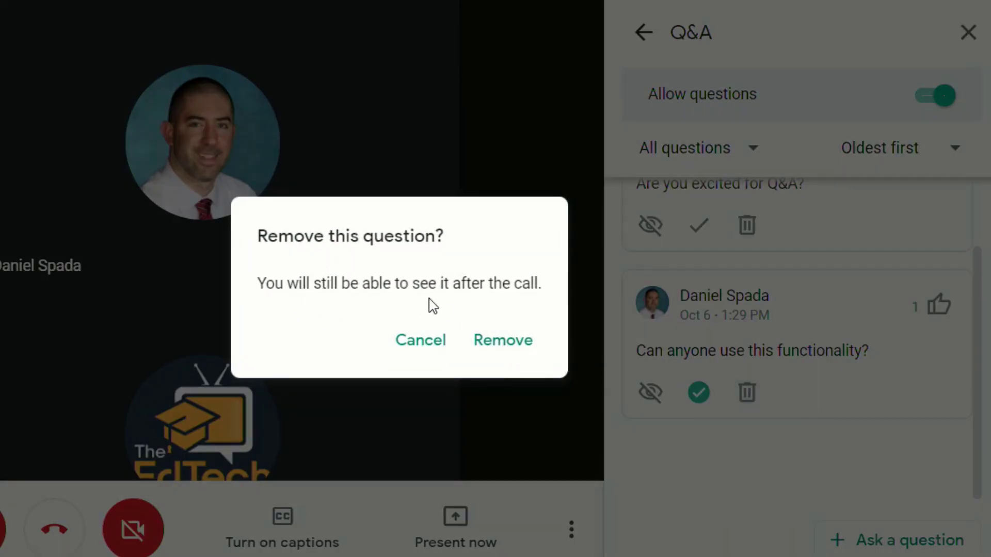
click(509, 340)
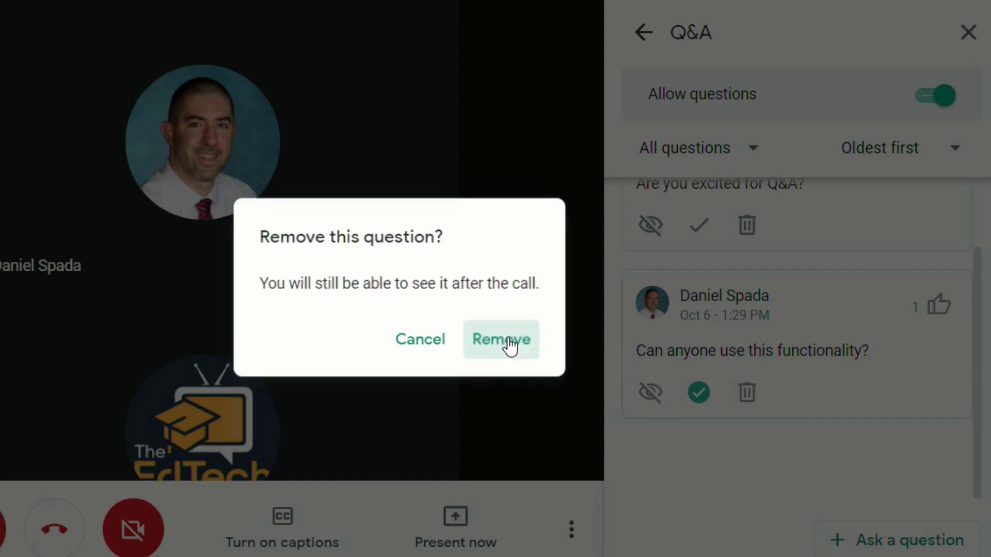